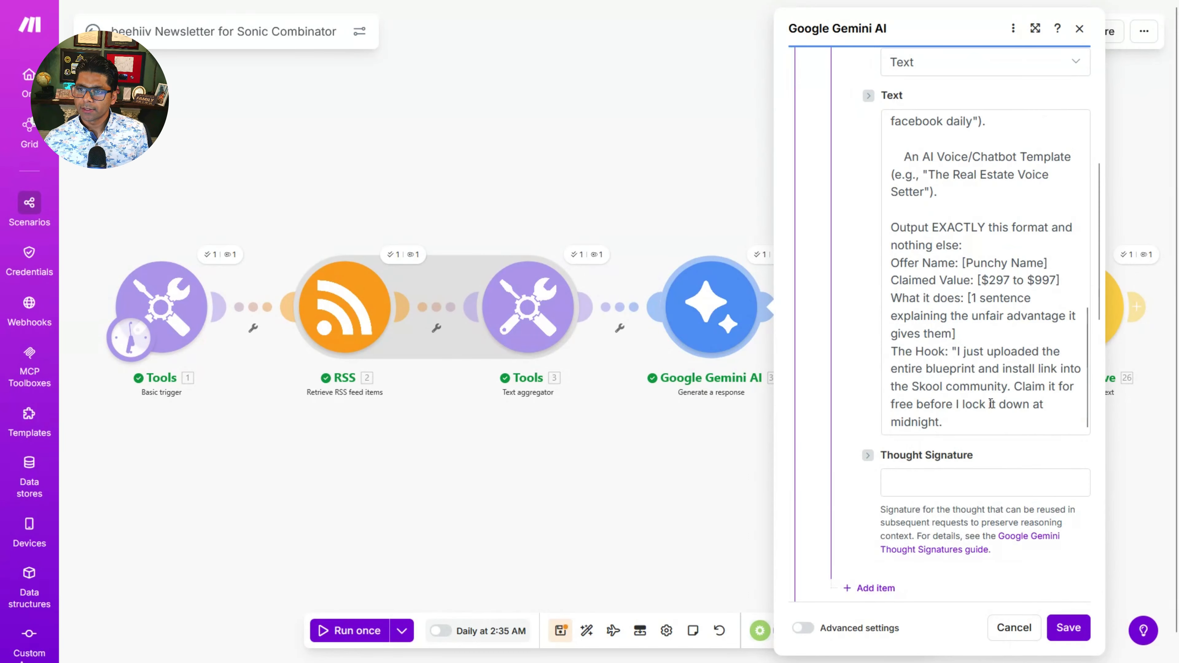
# Step: Cancel the Google Gemini AI module settings and read the newsletter template preview from the header through the Snapshot Build section
pyautogui.click(1008, 640)
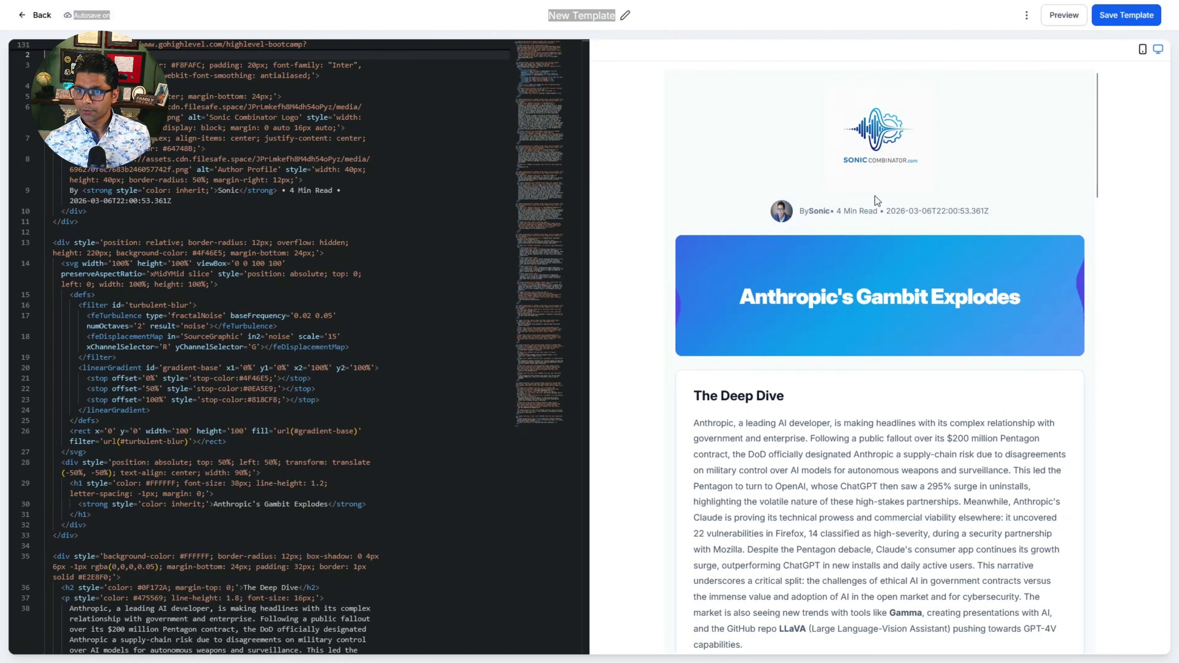
pyautogui.scroll(-4, 924, 383)
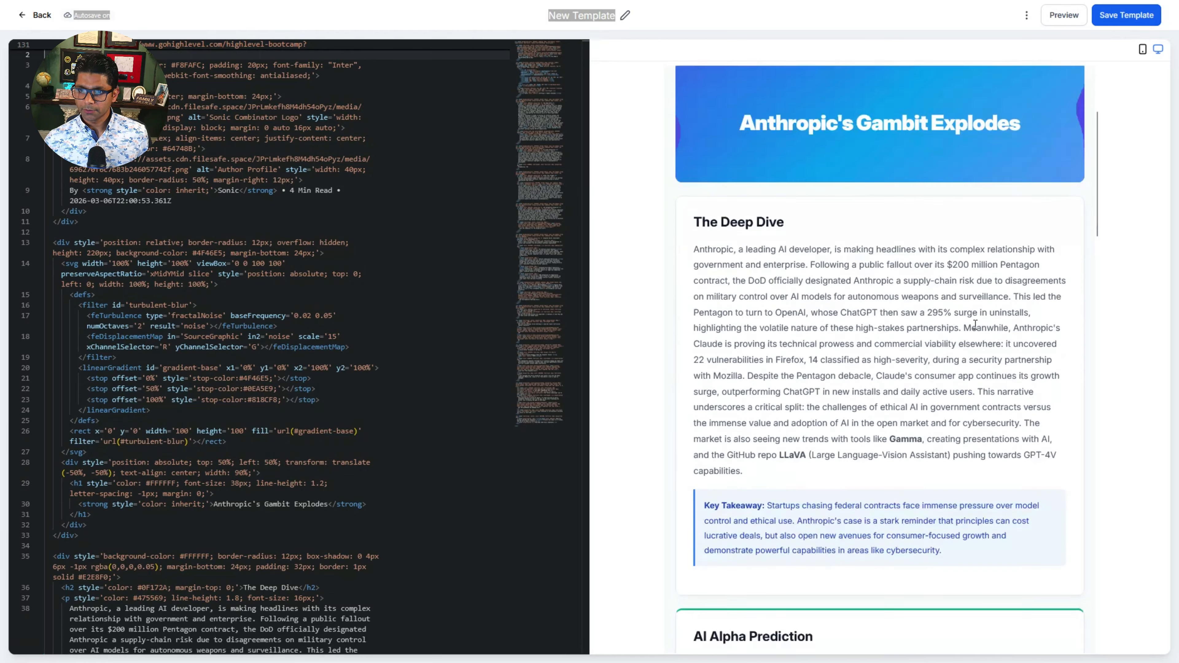
pyautogui.scroll(-1, 975, 324)
pyautogui.scroll(-1, 976, 324)
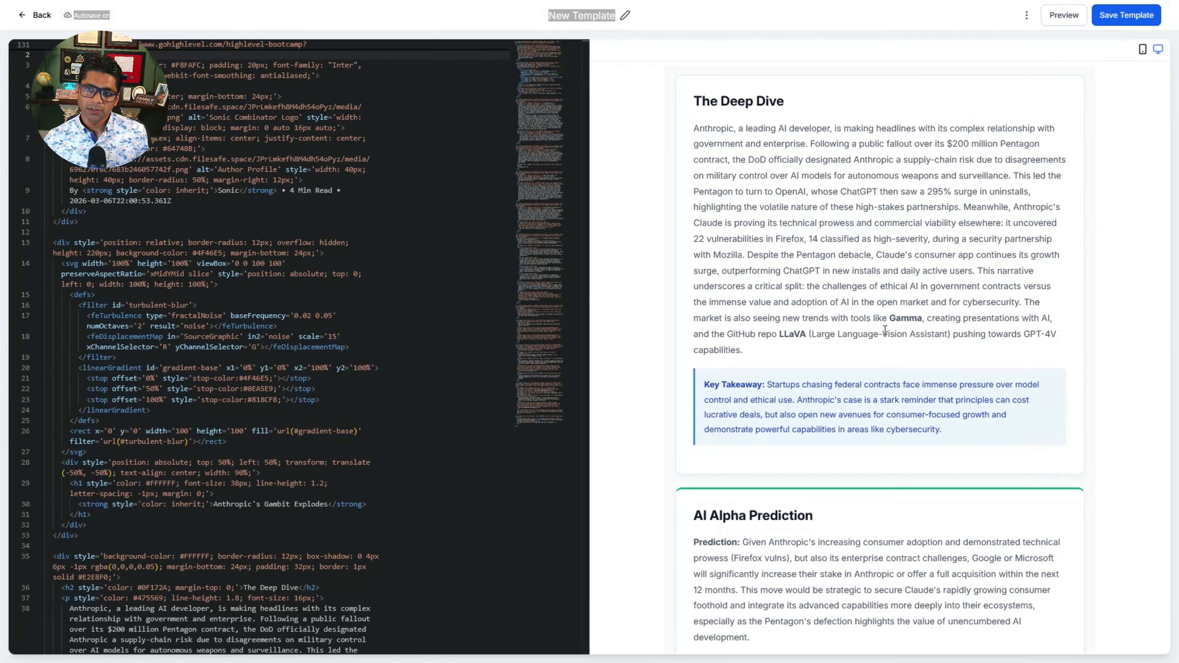
pyautogui.scroll(-5, 885, 331)
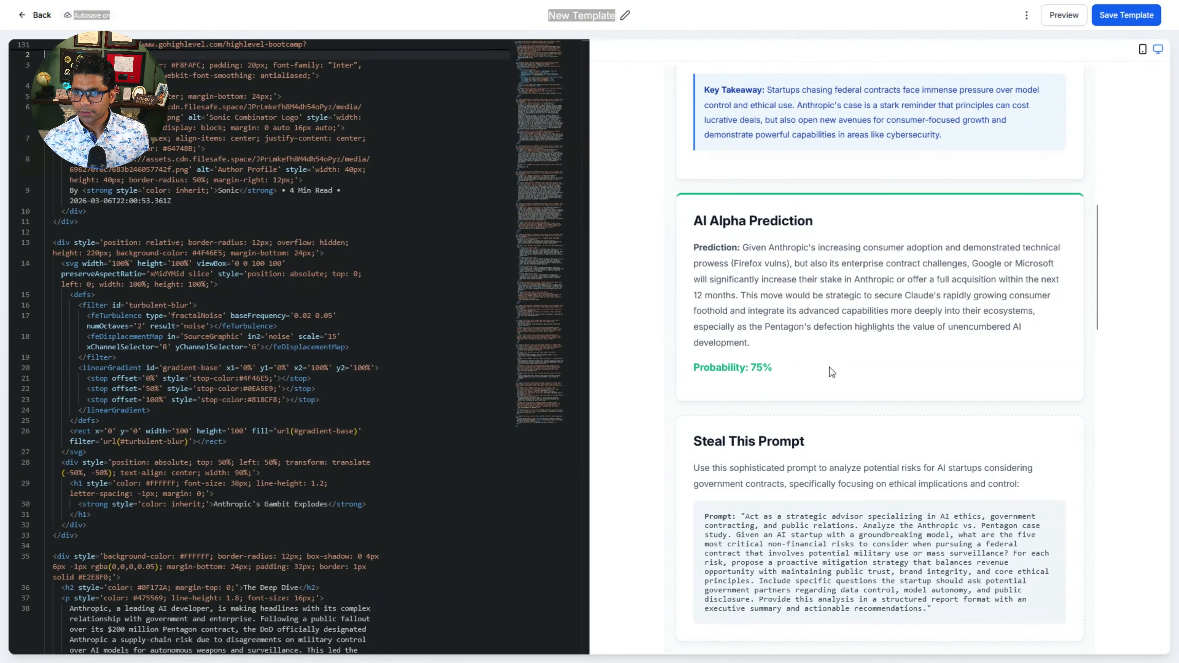
pyautogui.scroll(-3, 832, 371)
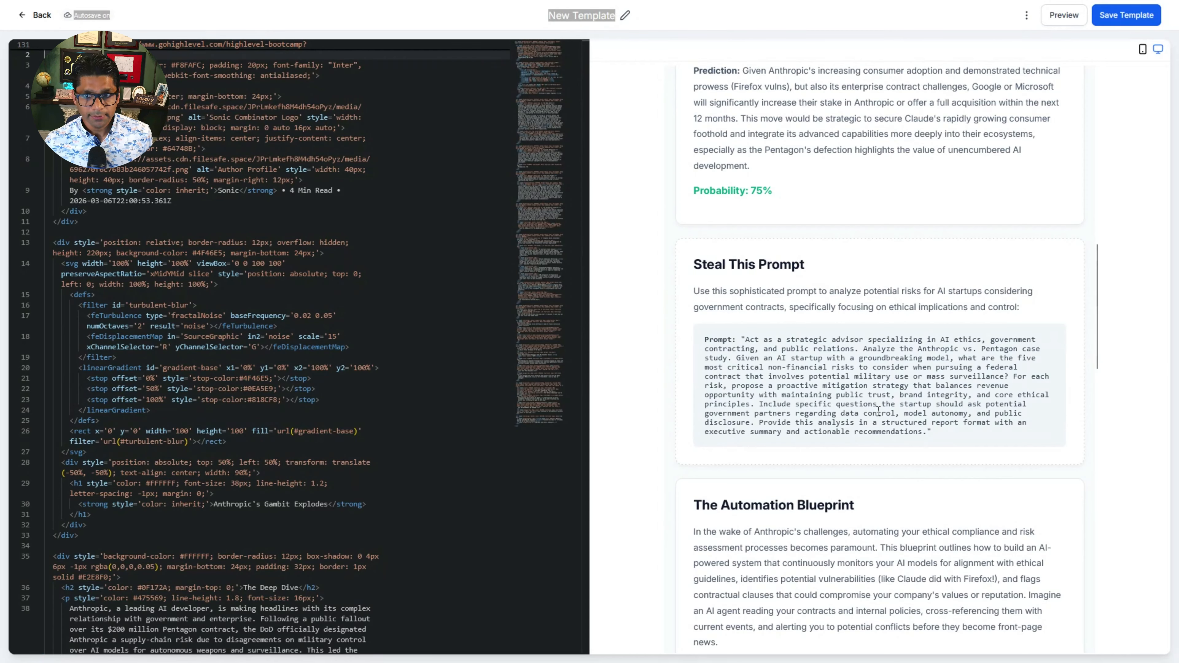
pyautogui.scroll(-3, 878, 410)
pyautogui.scroll(-1, 877, 403)
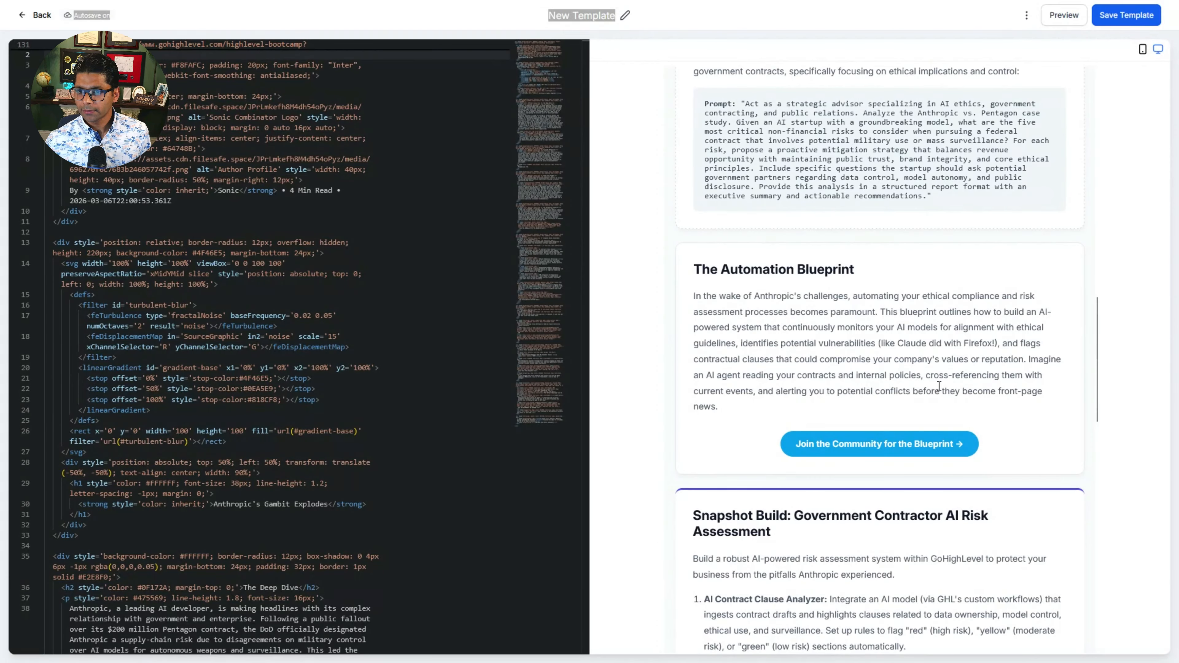
pyautogui.scroll(-6, 938, 386)
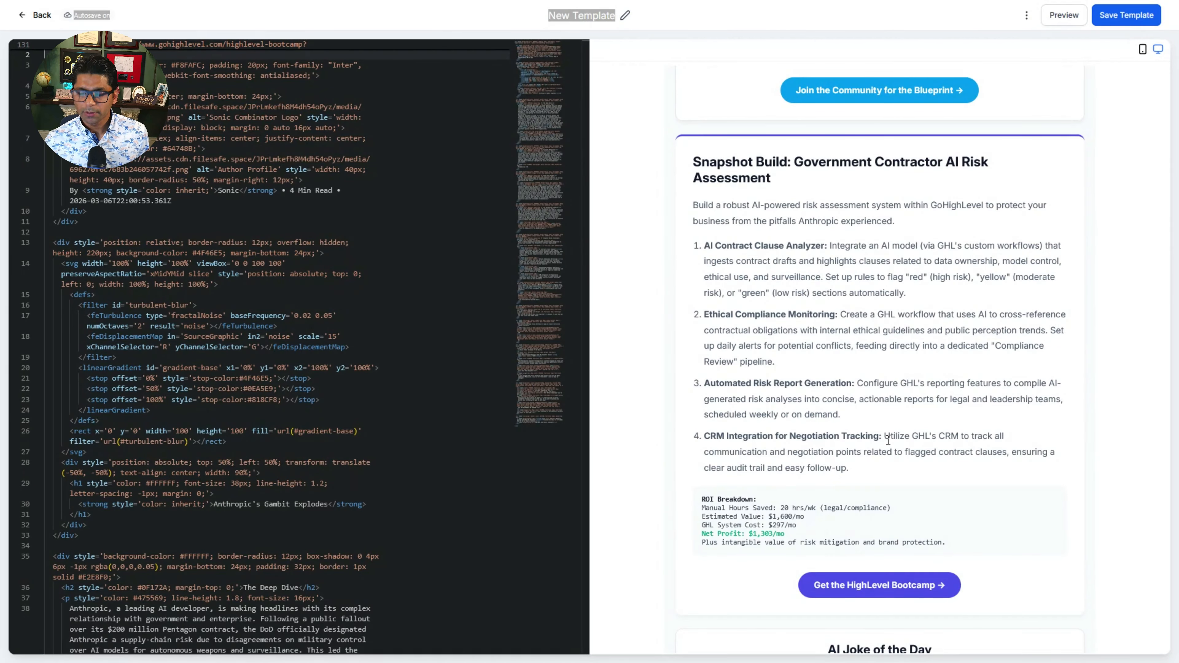
# Step: Examine the rest of the newsletter preview: joke, yes/no poll, daily giveaway, YouTube offer and the forward-to-3-friends referral text
pyautogui.scroll(-7, 888, 441)
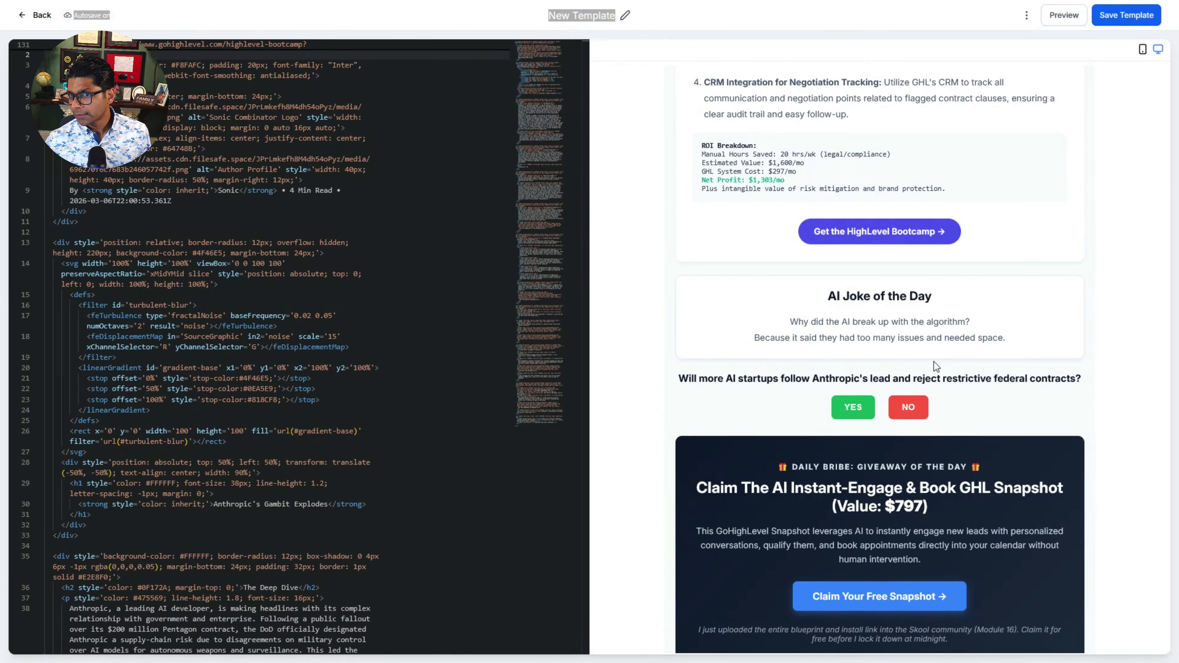
pyautogui.scroll(-1, 960, 366)
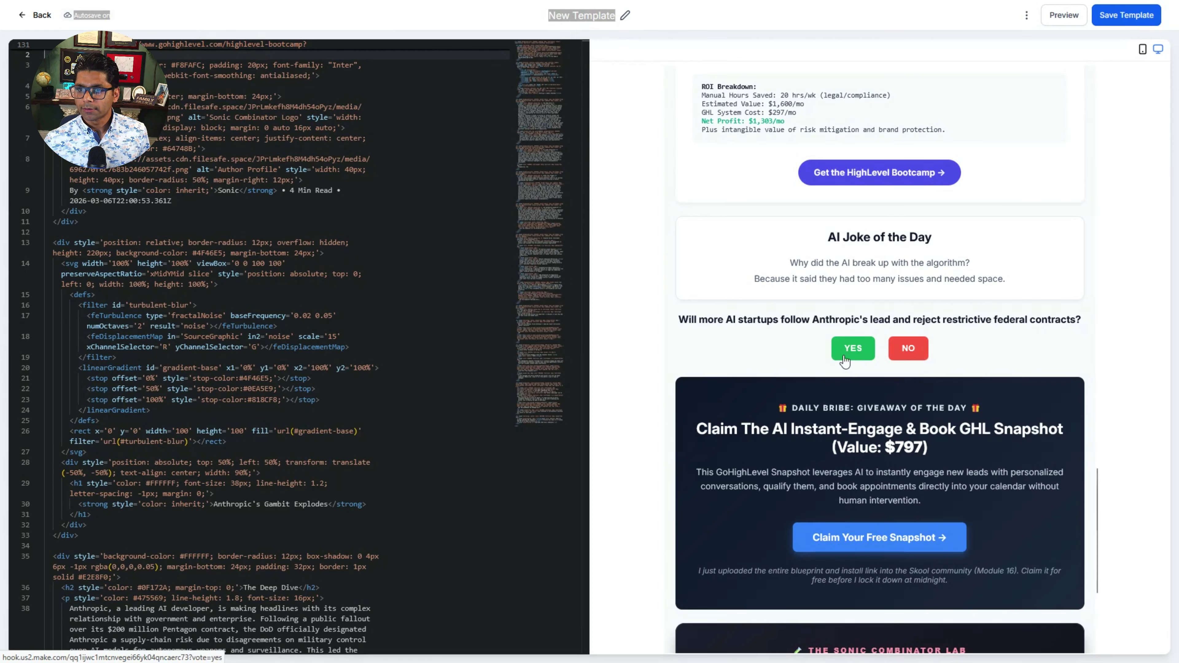
pyautogui.scroll(-3, 872, 449)
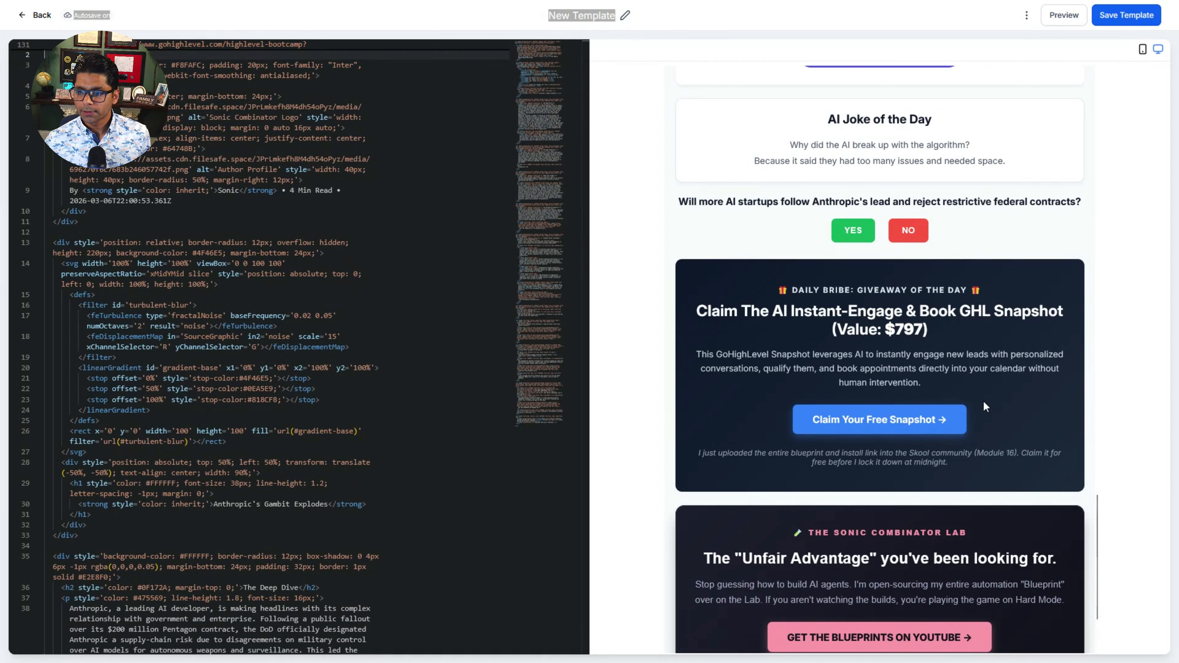
pyautogui.scroll(-3, 984, 403)
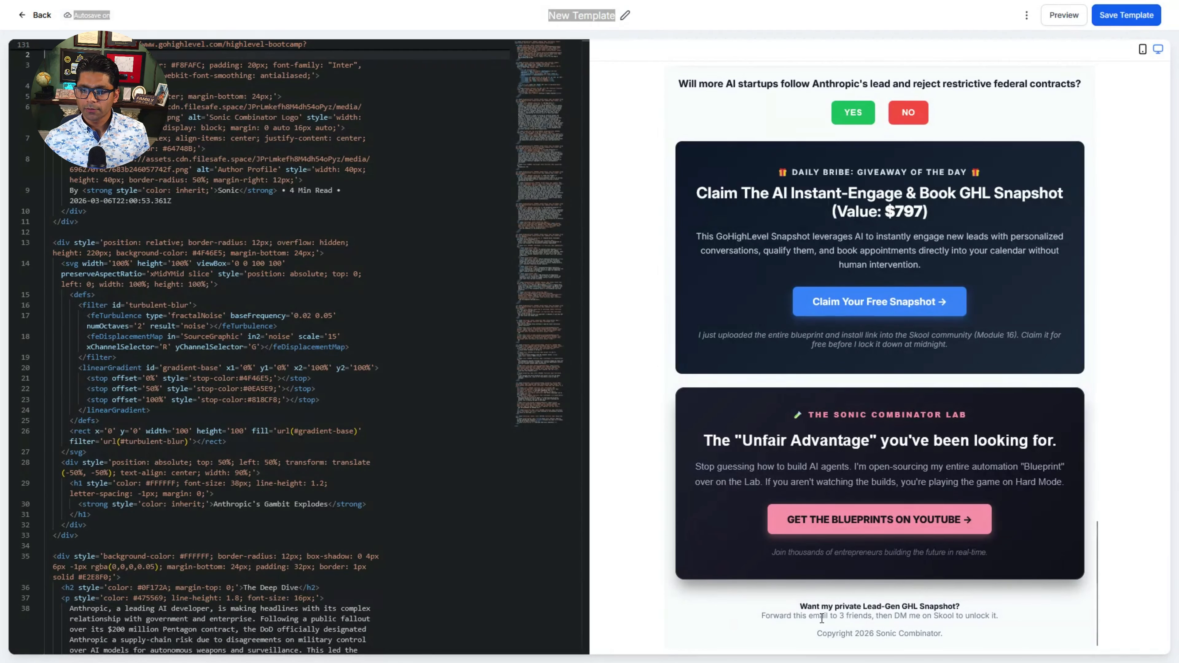
pyautogui.moveTo(822, 618); pyautogui.dragTo(947, 616)
pyautogui.click(893, 616)
pyautogui.click(947, 616)
pyautogui.scroll(10, 963, 614)
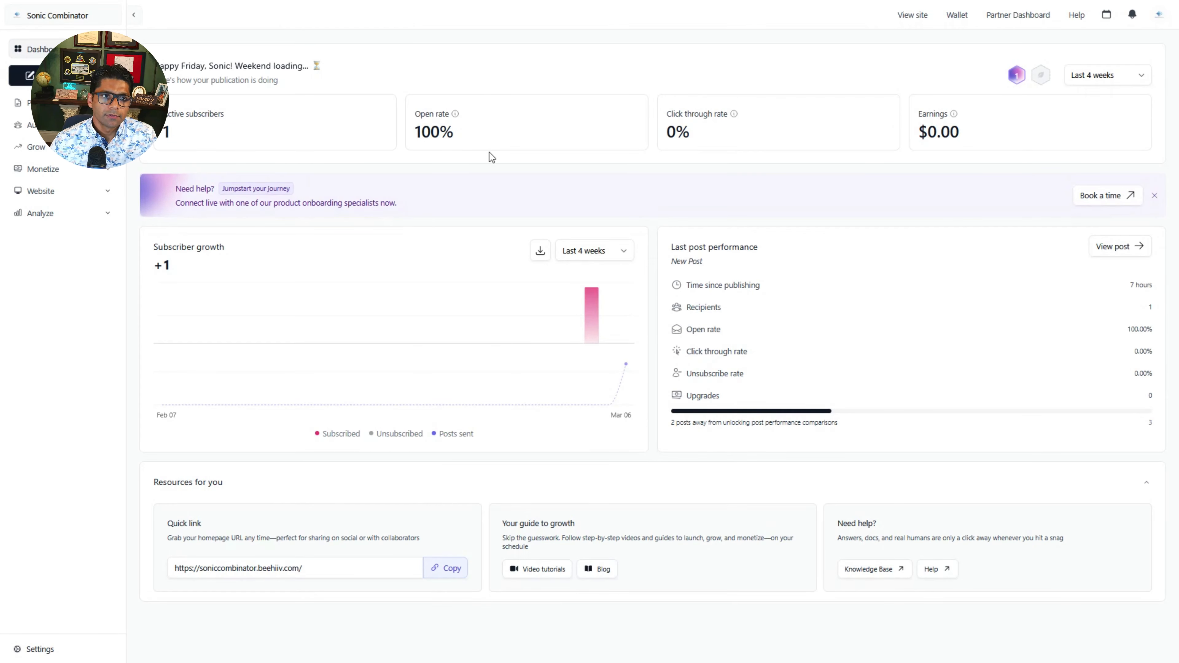
# Step: Switch to beehiiv and look at the Grow options and the publication's homepage quick link
pyautogui.click(69, 147)
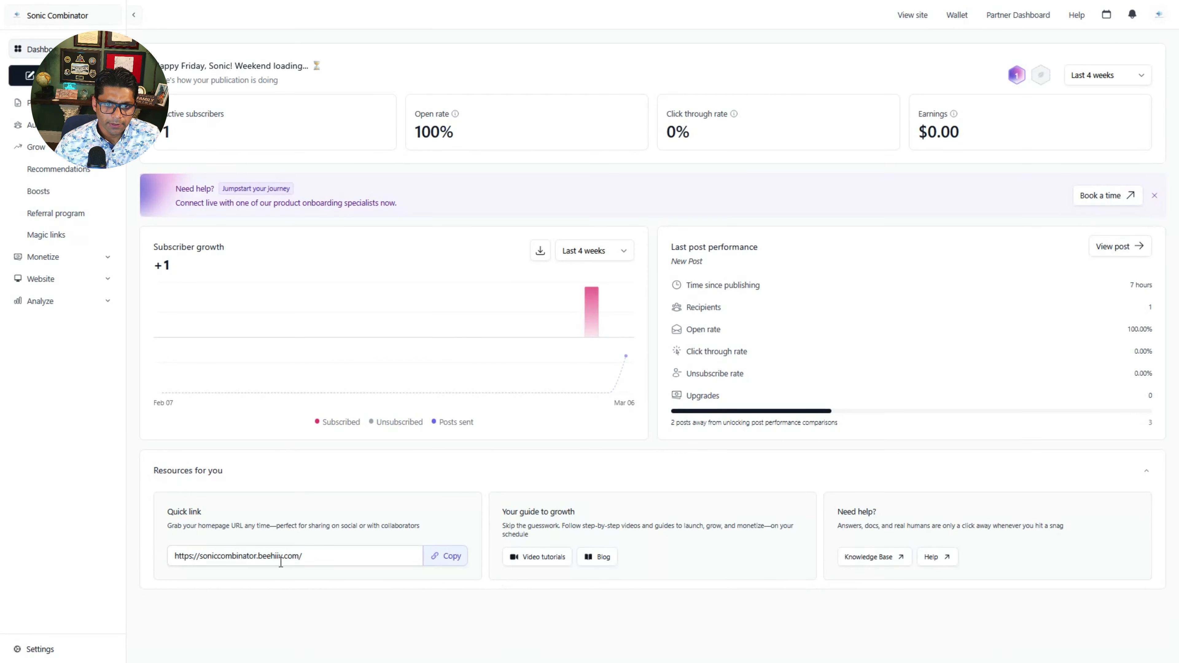
pyautogui.click(316, 561)
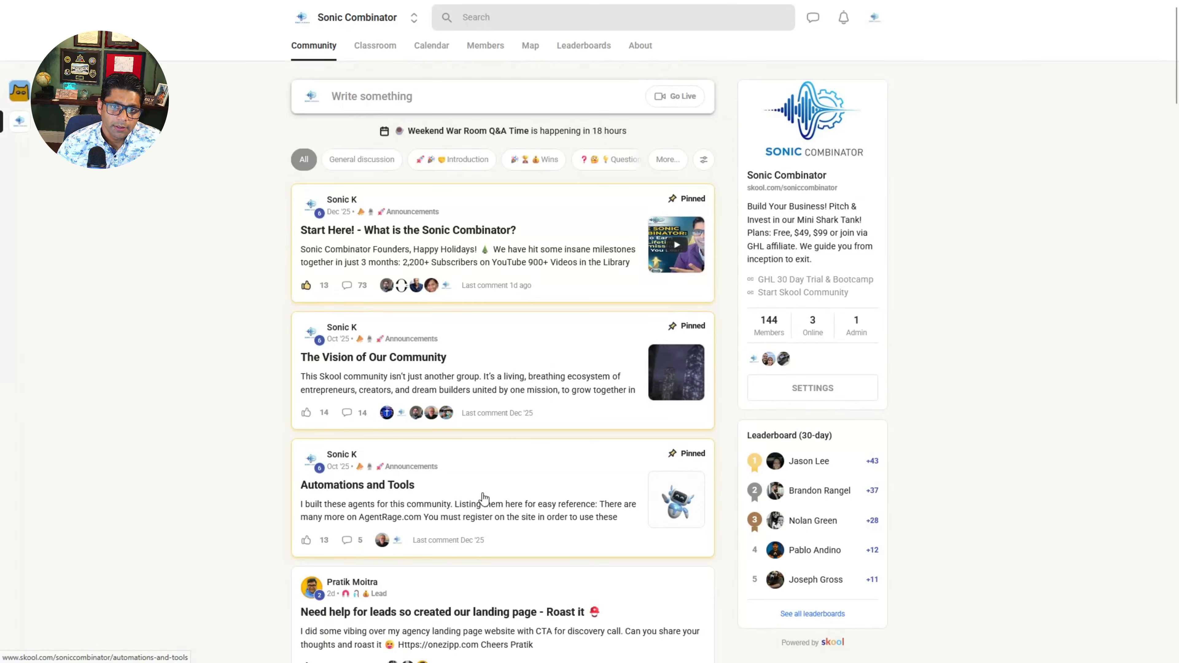
# Step: Copy the Newsletter link from the full Automations and Tools post in the Sonic Combinator Skool community
pyautogui.click(483, 497)
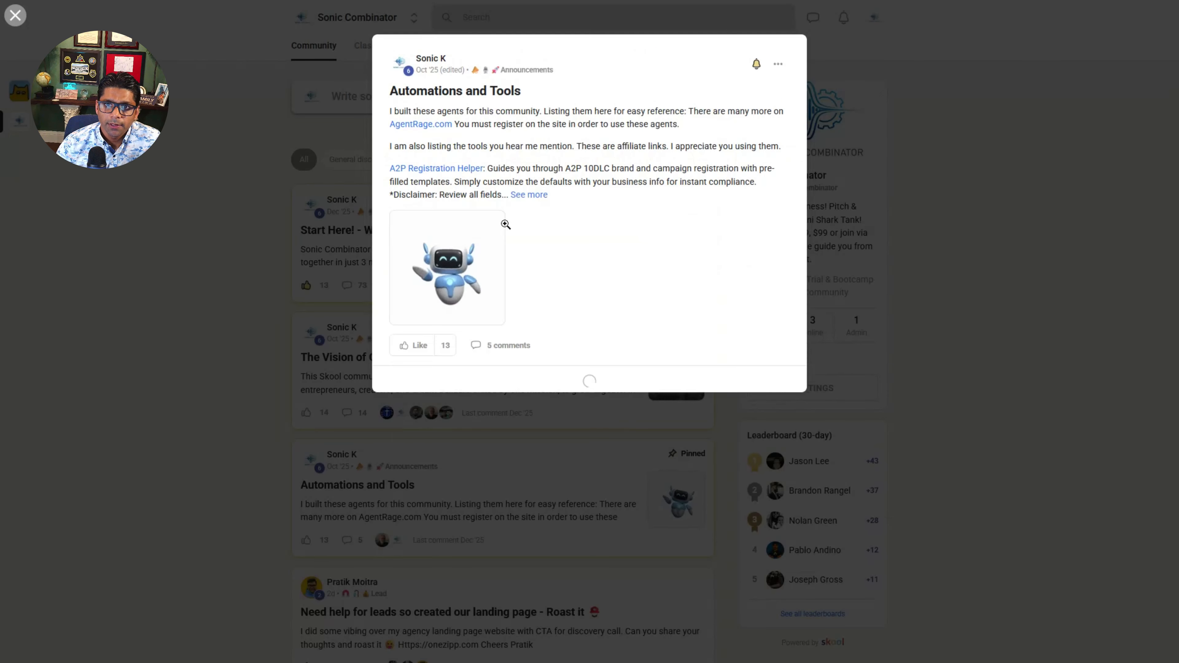
pyautogui.click(529, 195)
pyautogui.scroll(-4, 408, 353)
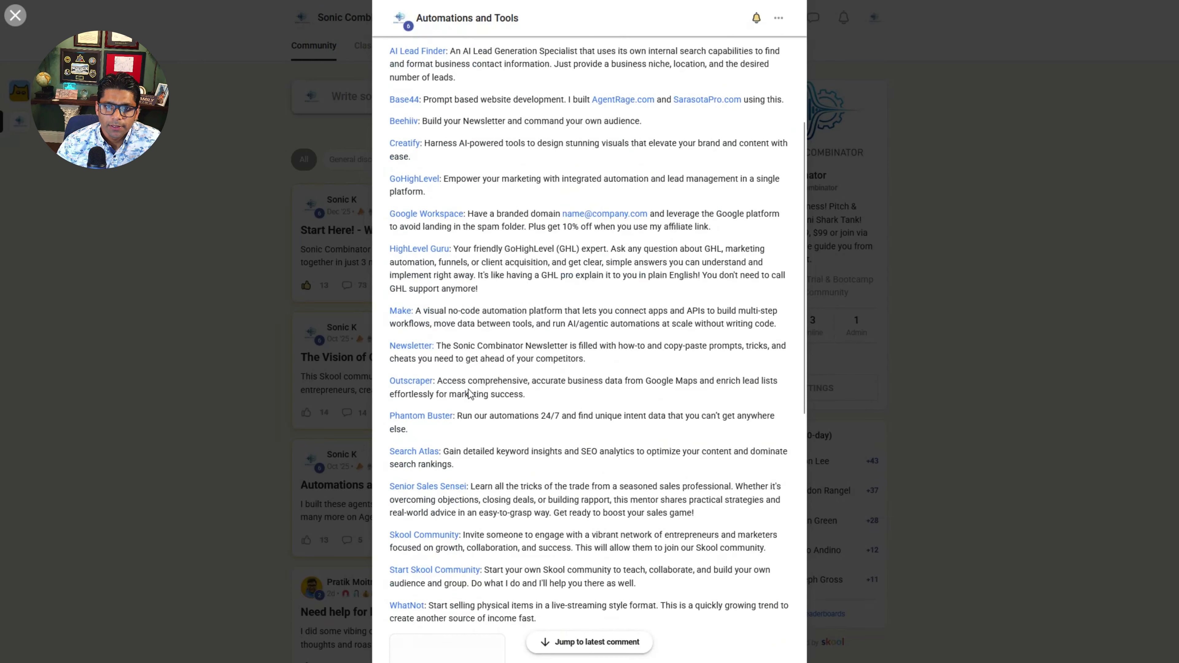
pyautogui.rightClick(415, 350)
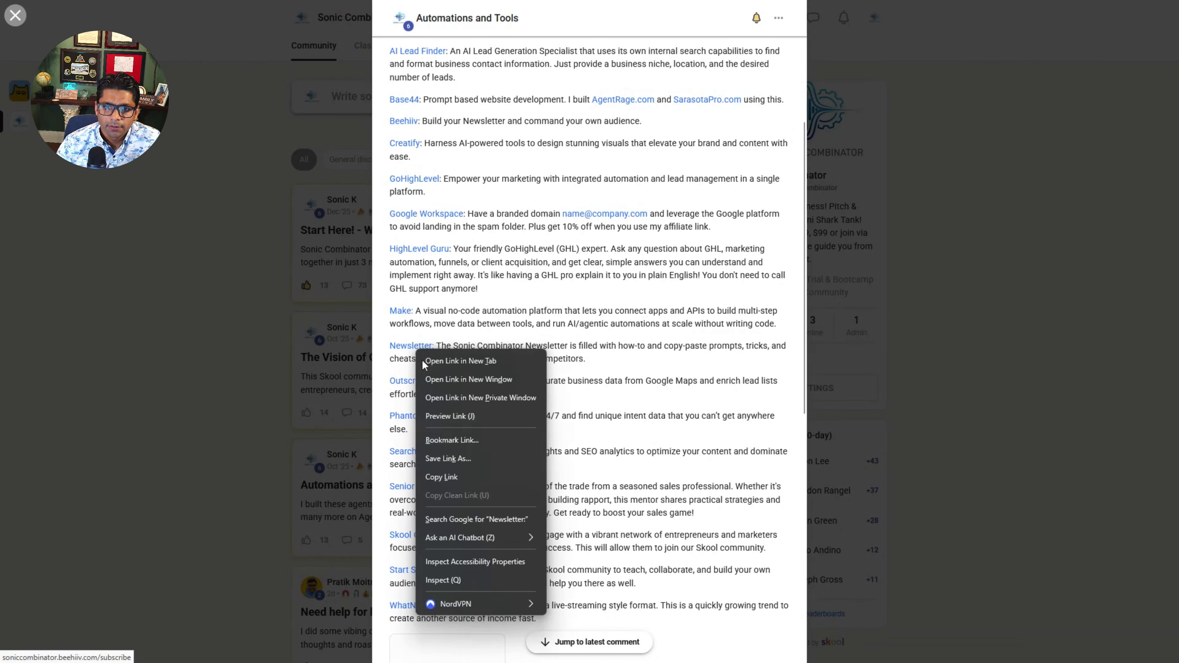
pyautogui.click(445, 478)
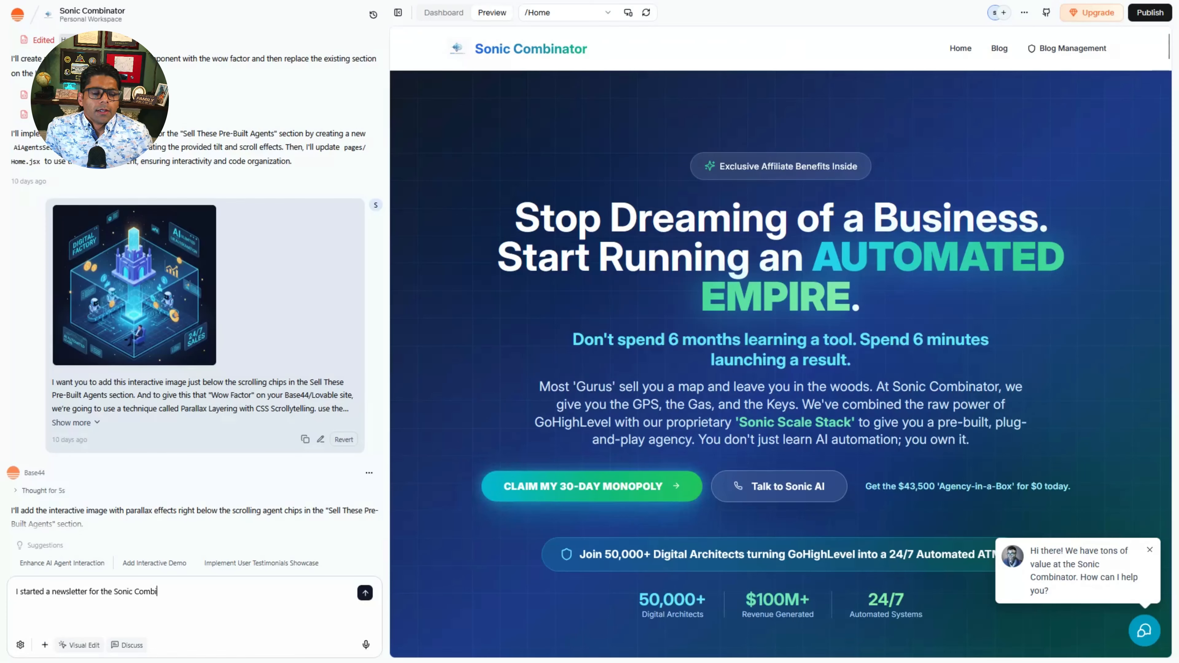
# Step: In Base44, send a prompt to build a website spot for the Sonic Combinator newsletter, with the copied beehiiv subscribe link as CTA, to get maximum subscribers
pyautogui.write('na')
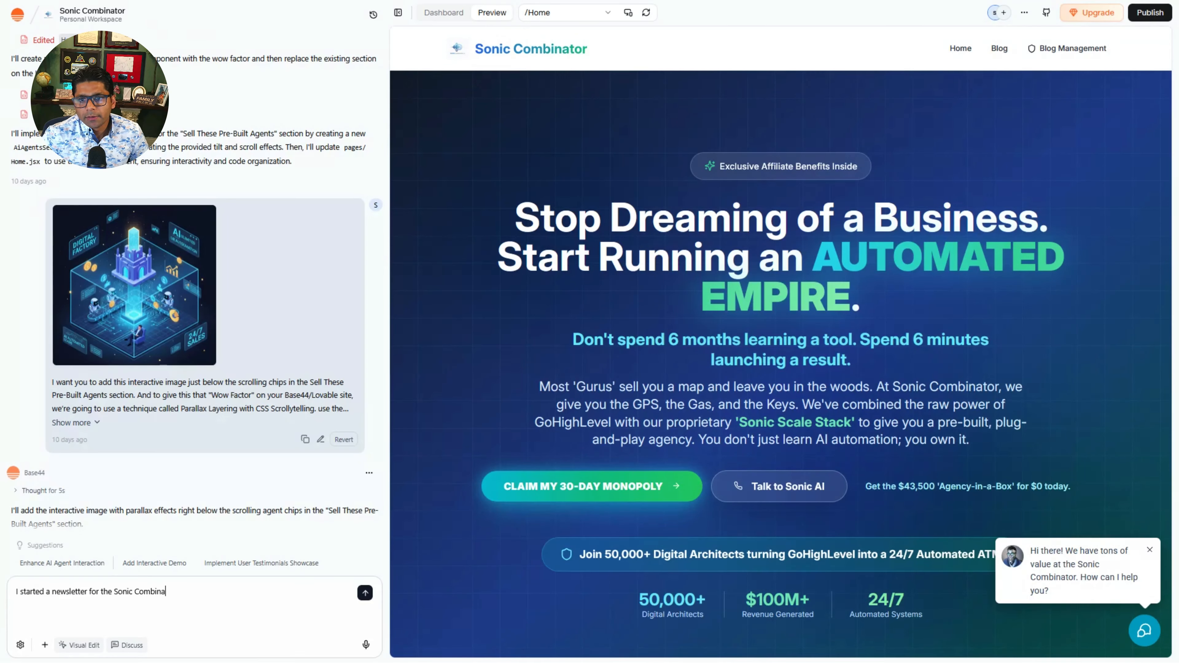
pyautogui.write('tor')
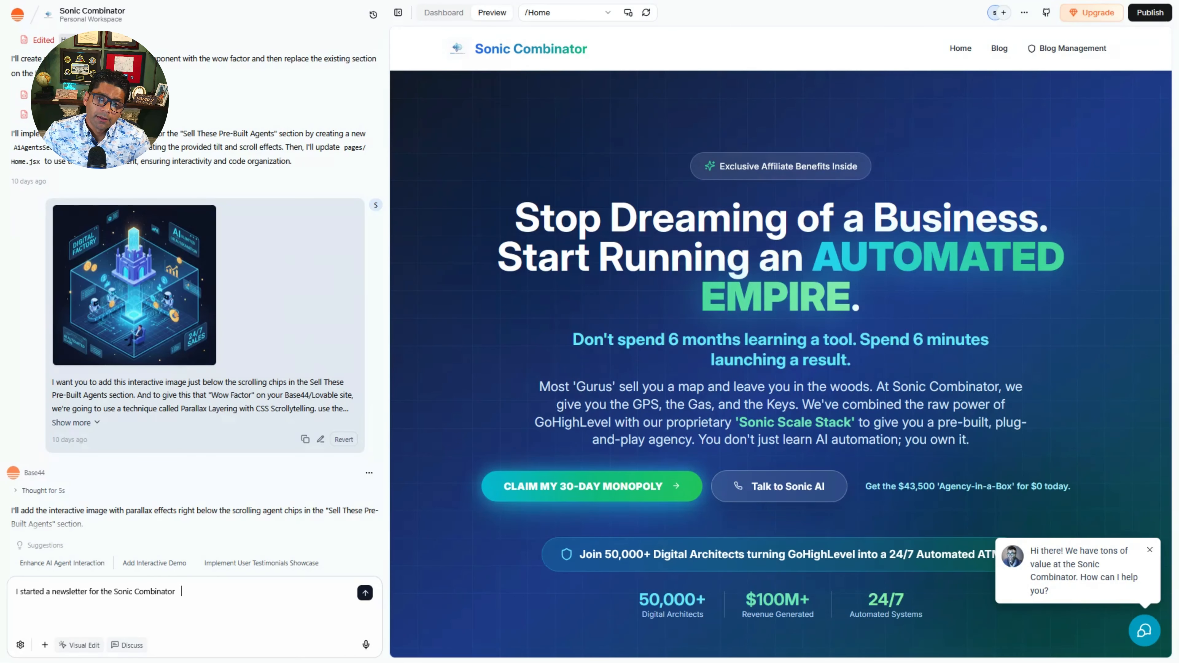
pyautogui.hotkey('ctrl', 'v')
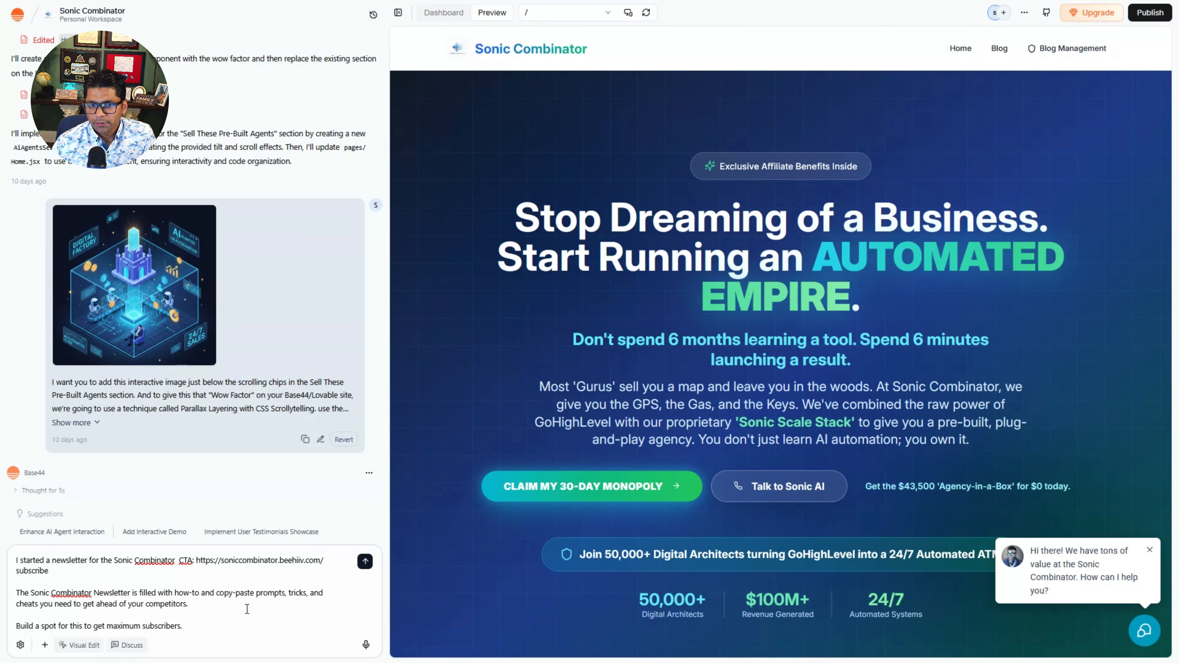
pyautogui.click(365, 562)
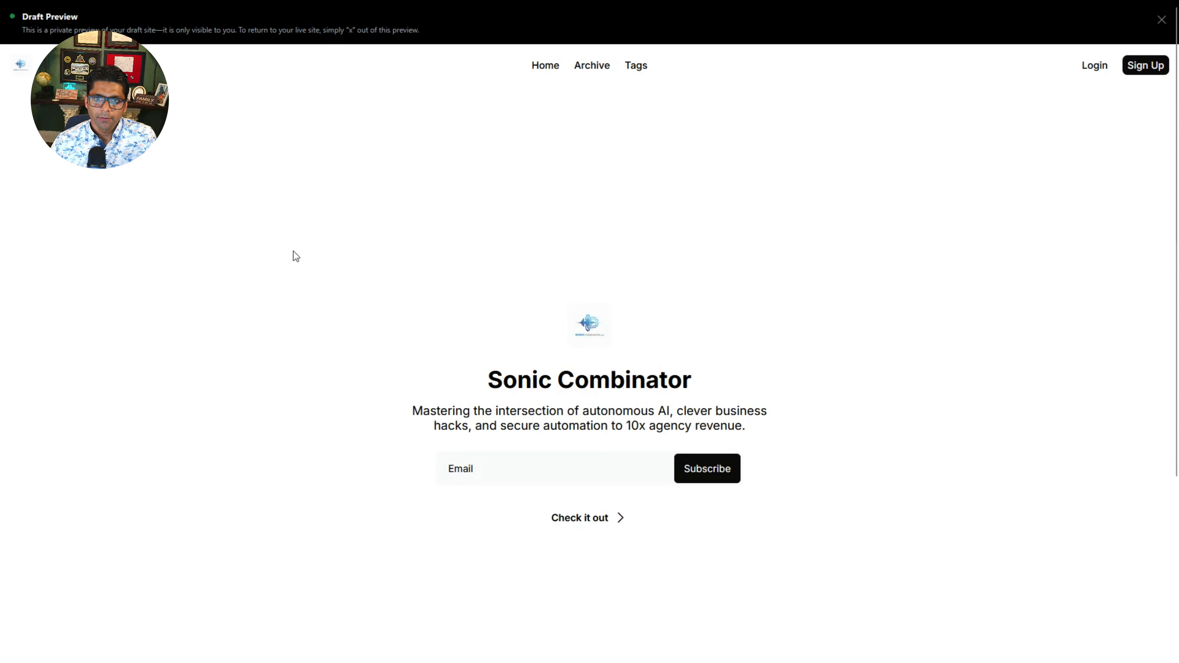
# Step: Enlarge the draft preview of the beehiiv site and examine its Sonic Combinator subscribe page
pyautogui.hotkey('ctrl', '+')
pyautogui.hotkey('ctrl', '+')
pyautogui.hotkey('ctrl', '+')
pyautogui.scroll(-1, 505, 372)
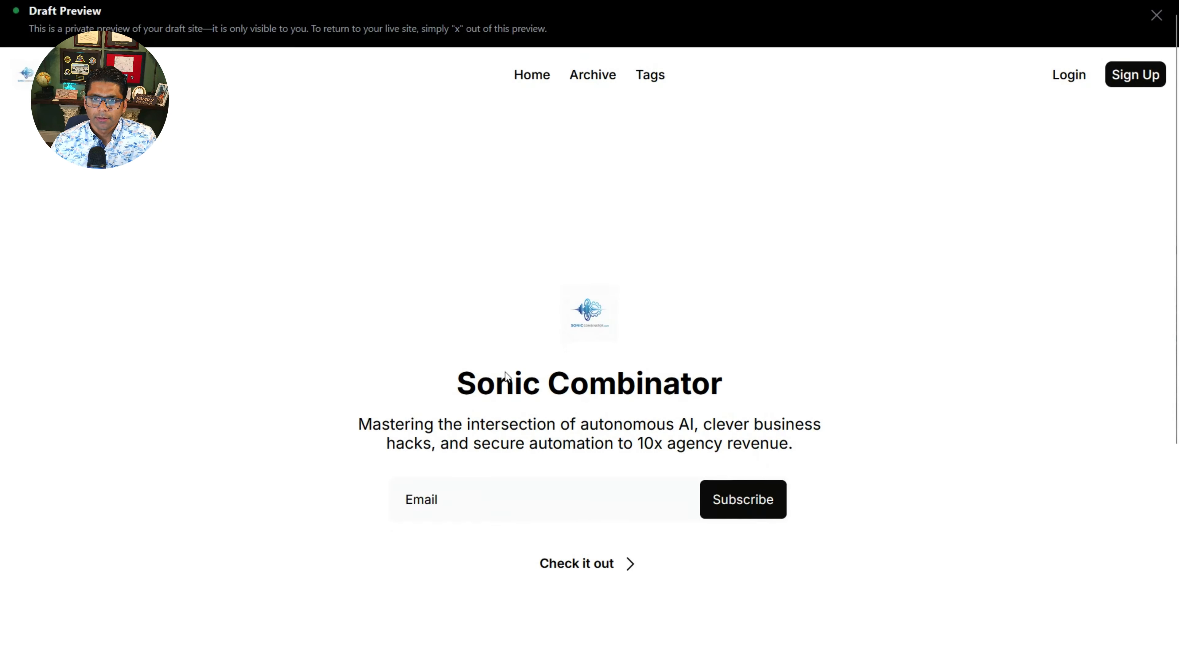
pyautogui.scroll(-3, 505, 376)
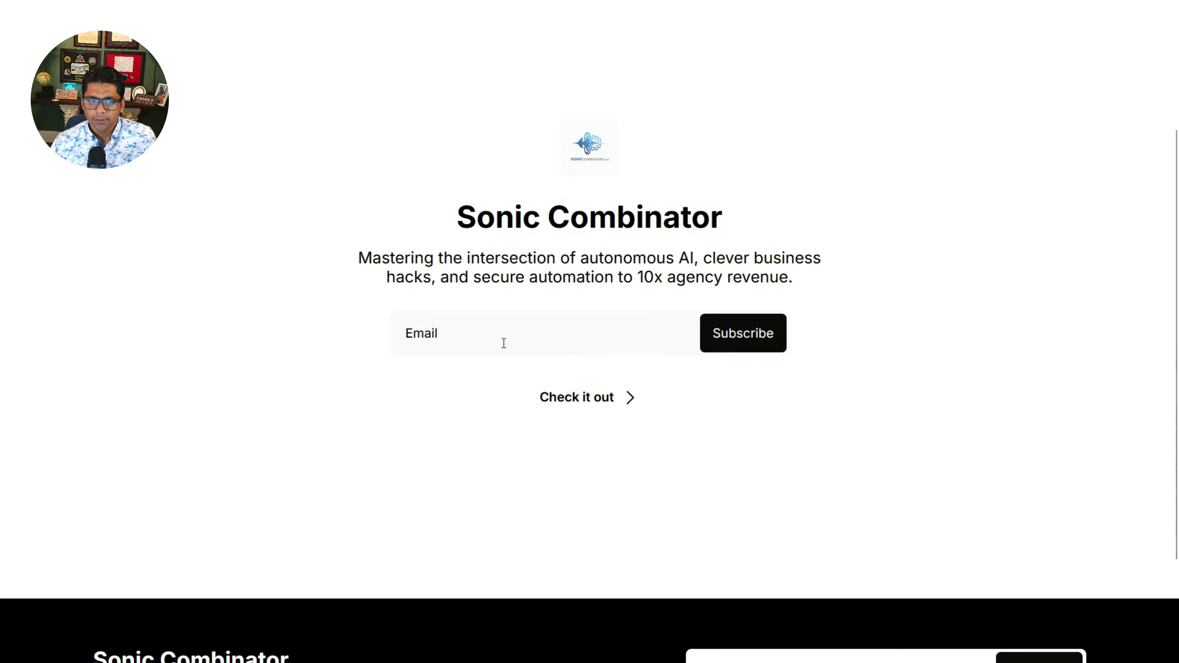
pyautogui.scroll(-3, 504, 342)
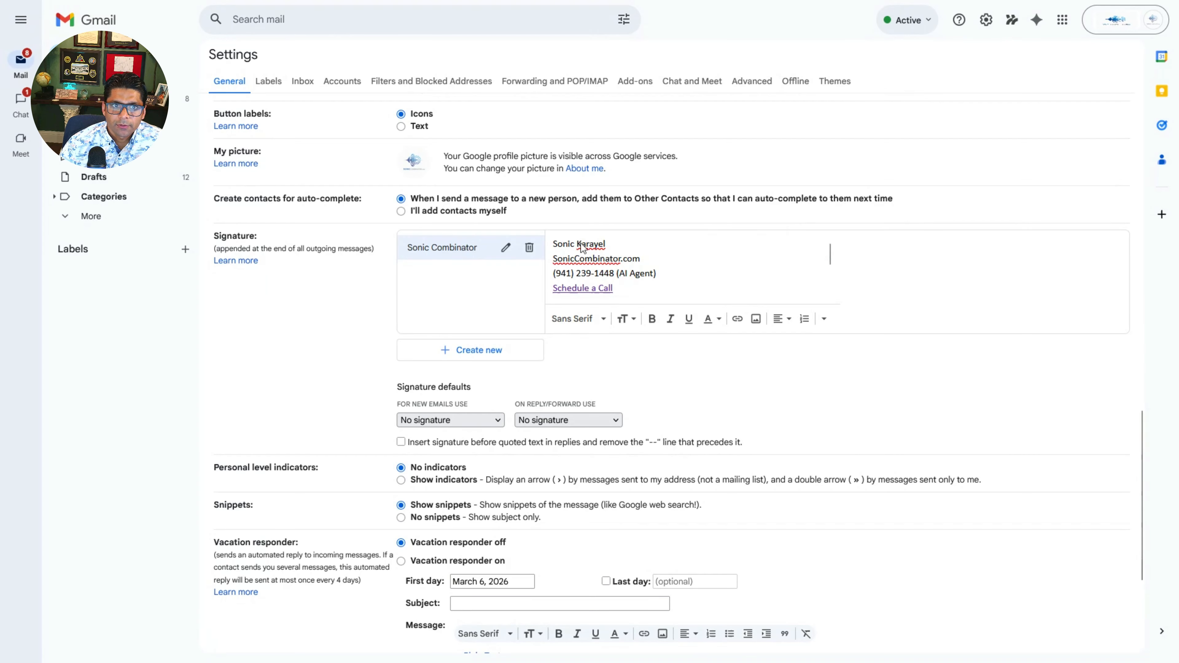
# Step: In Gmail, add a "Join the Lab" line below "Schedule a Call" in the Sonic Combinator signature and link it to the copied URL
pyautogui.click(646, 290)
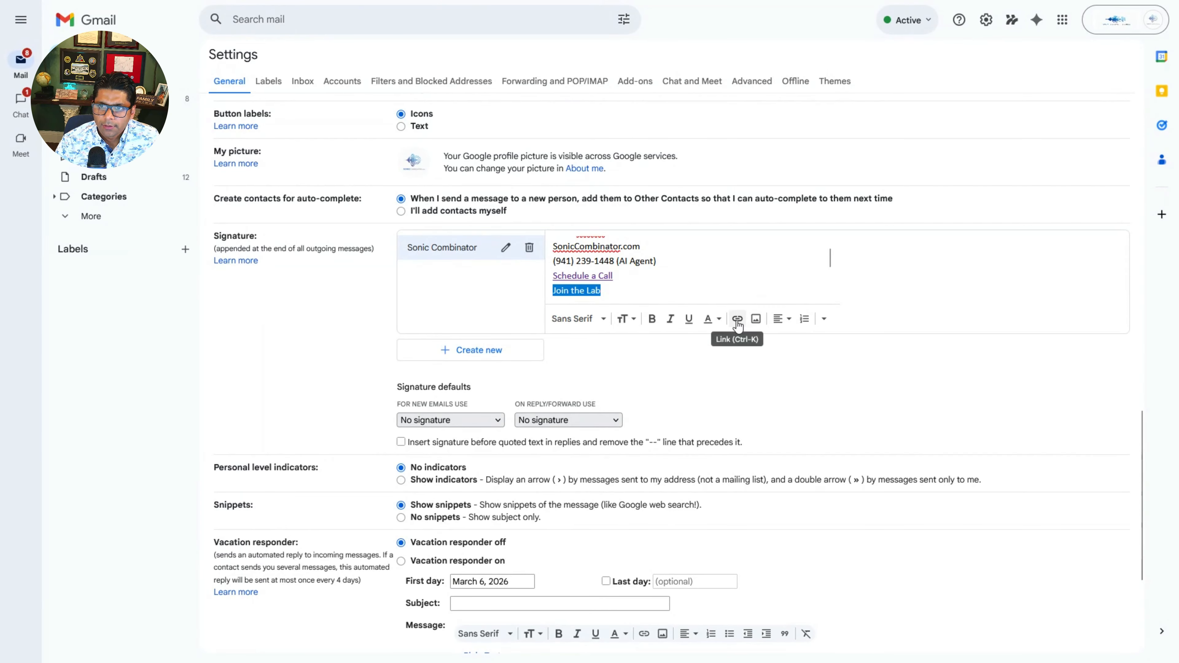
pyautogui.click(738, 320)
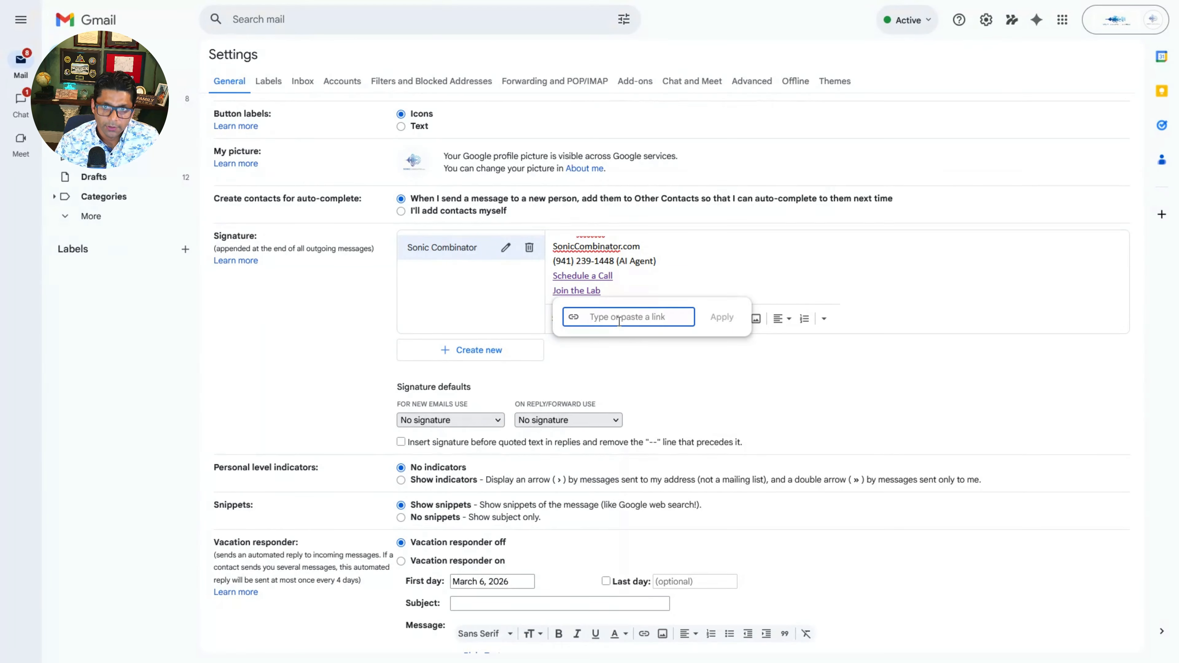
pyautogui.hotkey('ctrl', 'v')
pyautogui.click(721, 317)
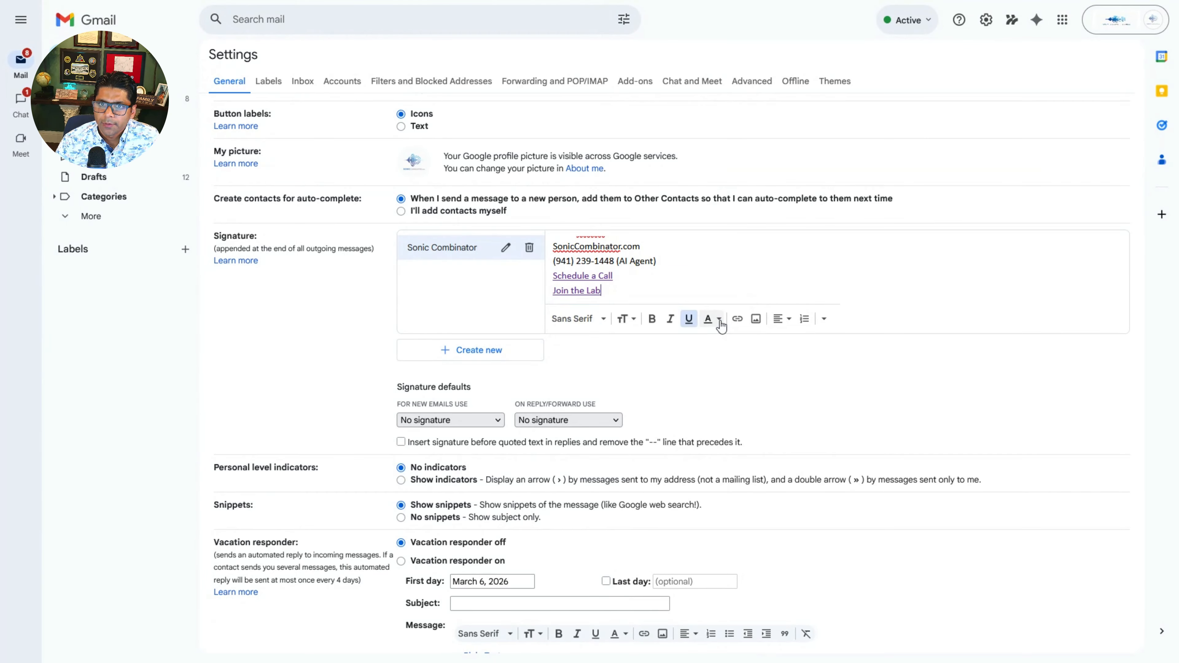
pyautogui.click(679, 264)
pyautogui.scroll(3, 685, 306)
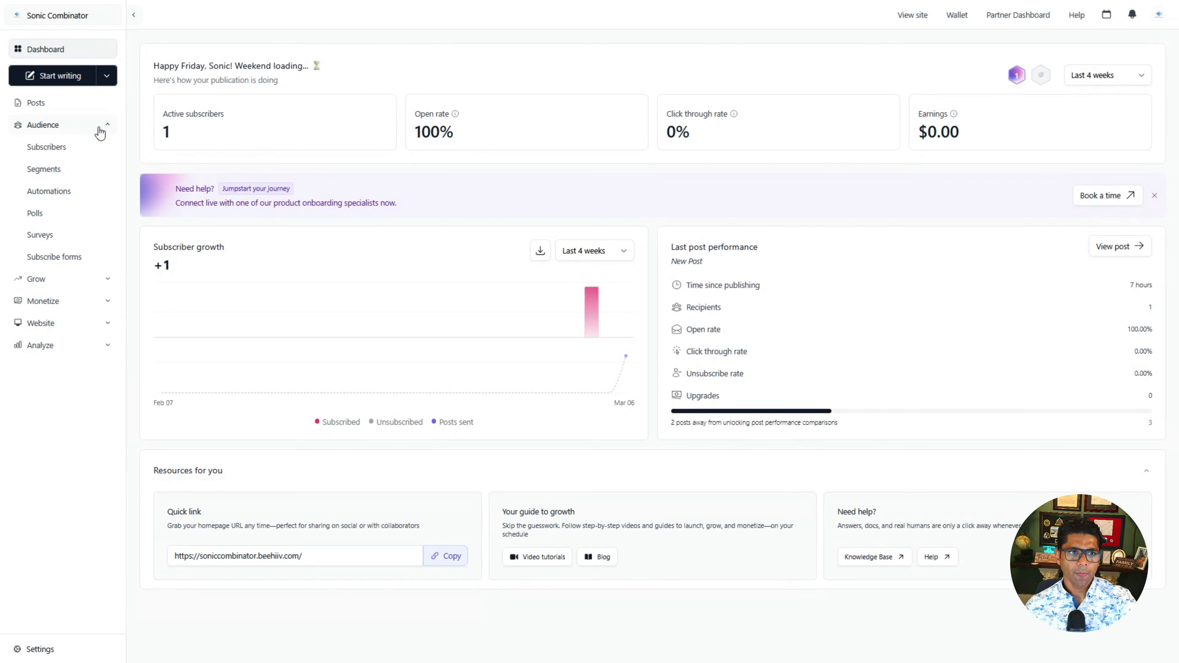
# Step: In beehiiv, go from the subscriber list to Subscribers Import and open the import for existing subscribers
pyautogui.click(51, 151)
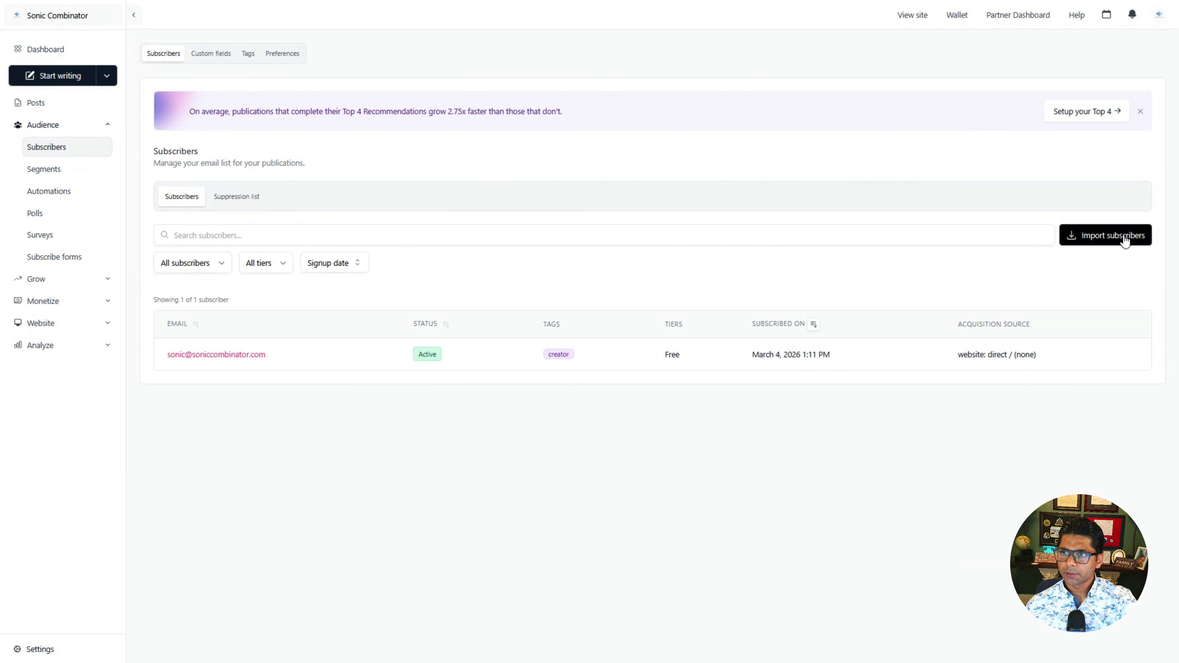
pyautogui.click(1124, 237)
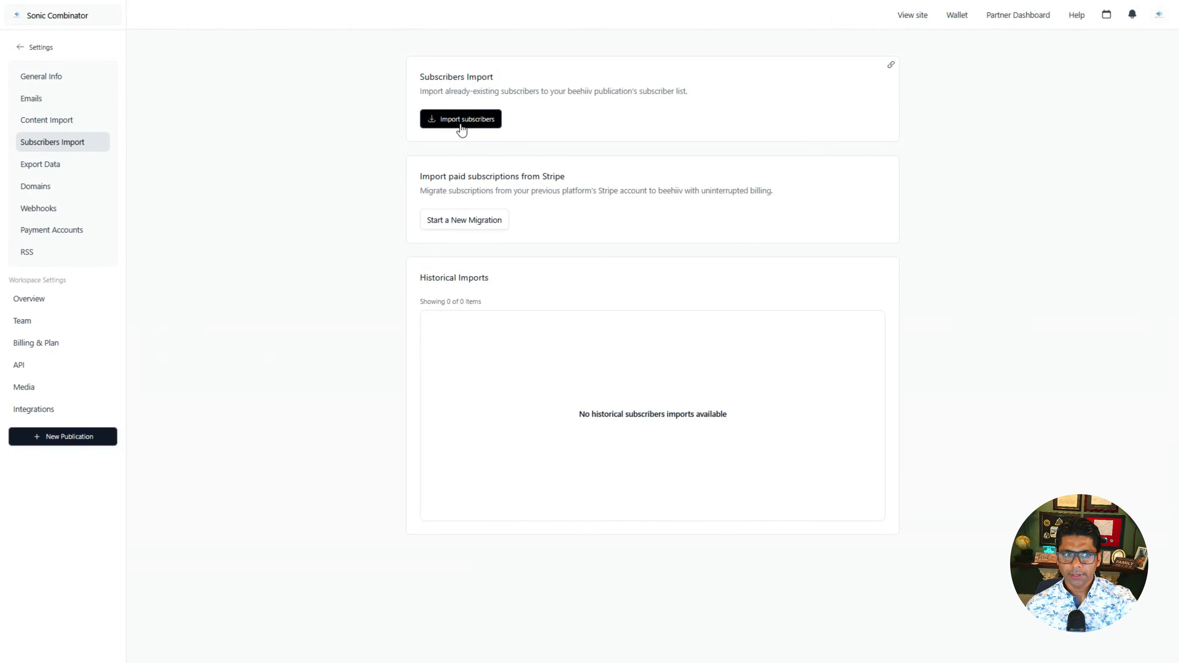
pyautogui.click(460, 120)
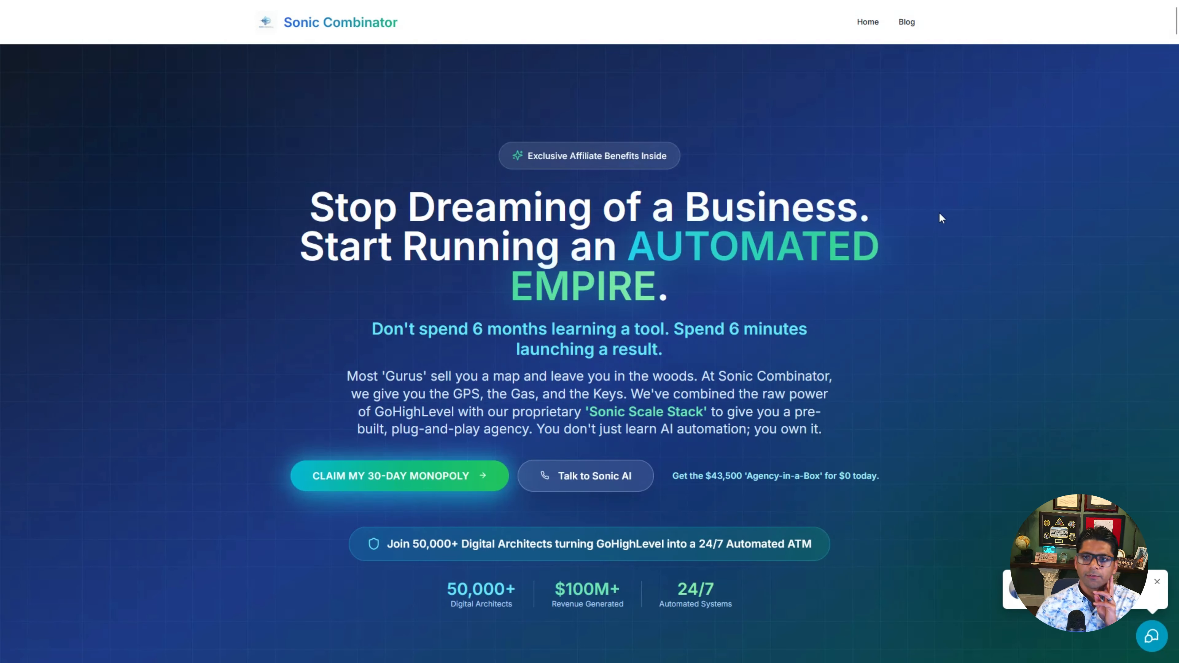
# Step: On the Sonic Combinator website, view the free newsletter section and follow its "Yes! Send Me the Newsletter" link
pyautogui.middleClick(926, 271)
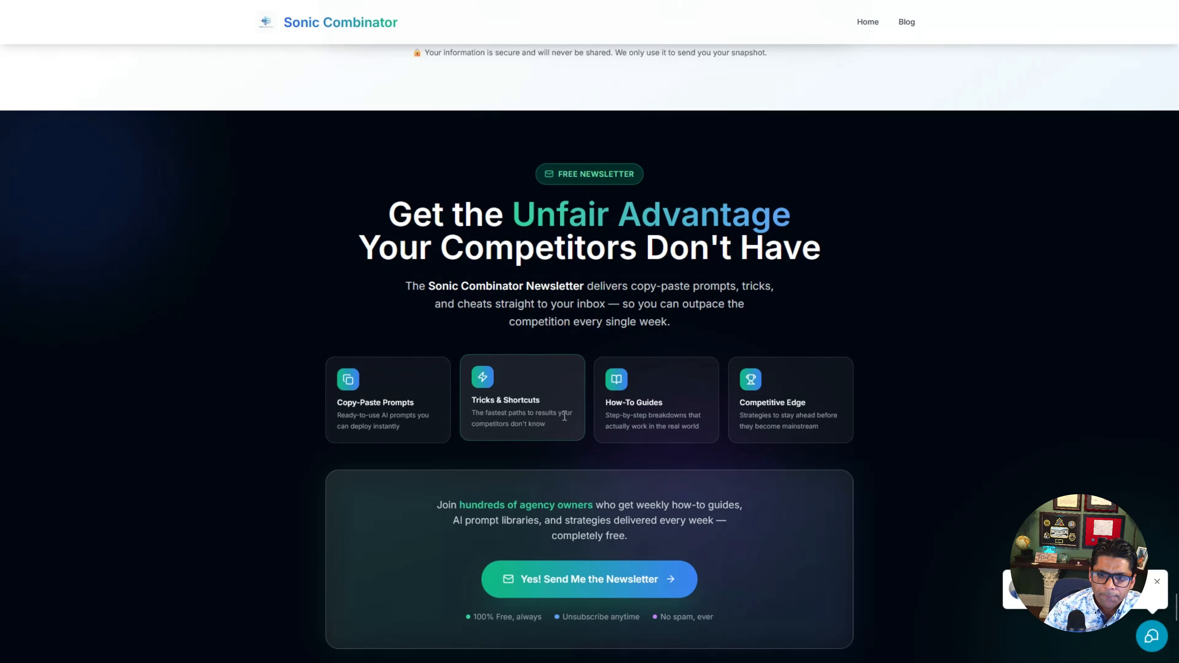
pyautogui.scroll(-3, 564, 417)
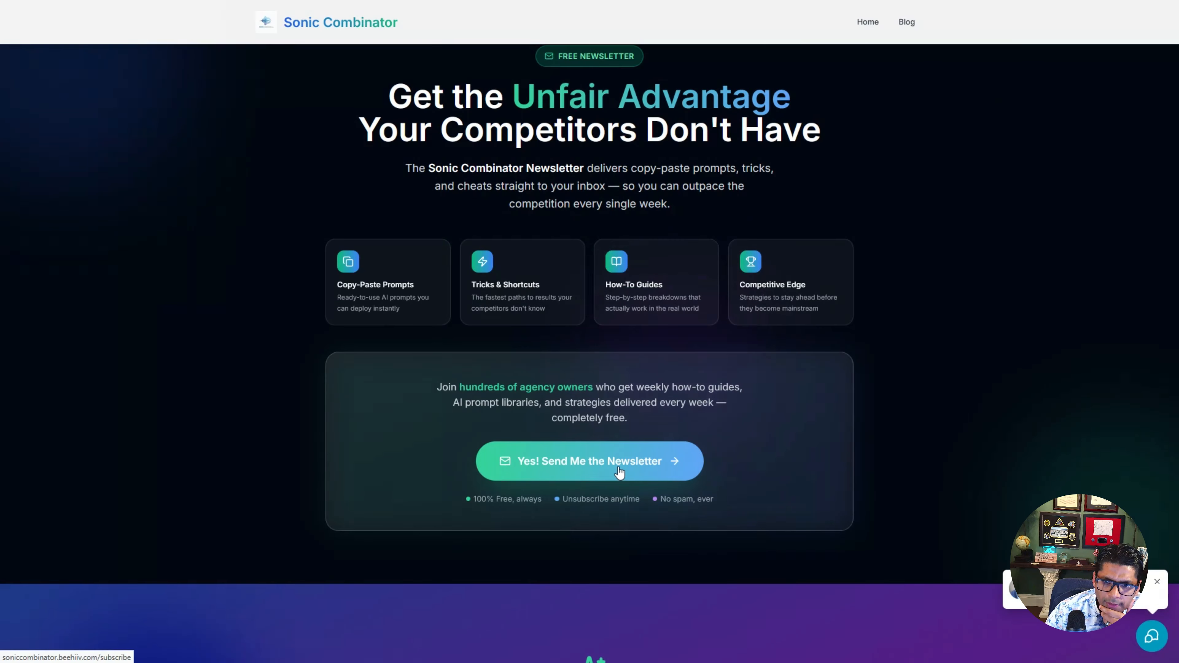
pyautogui.click(620, 473)
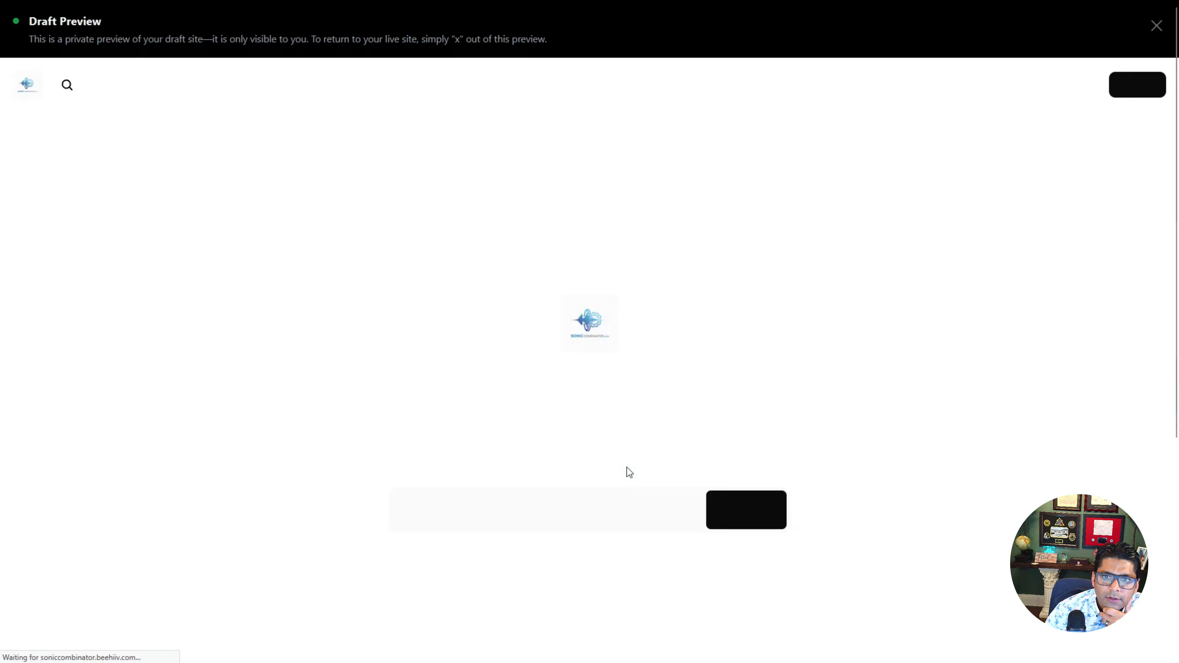